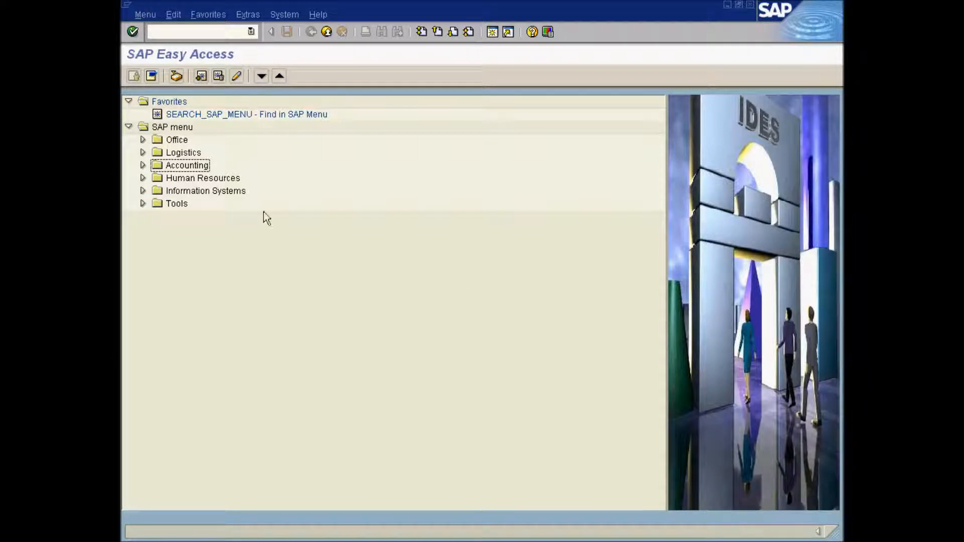
Open the FB50 Enter G/L Account Document transaction under Accounting, Financial Accounting, General Ledger, Document Entry
click(144, 165)
click(170, 179)
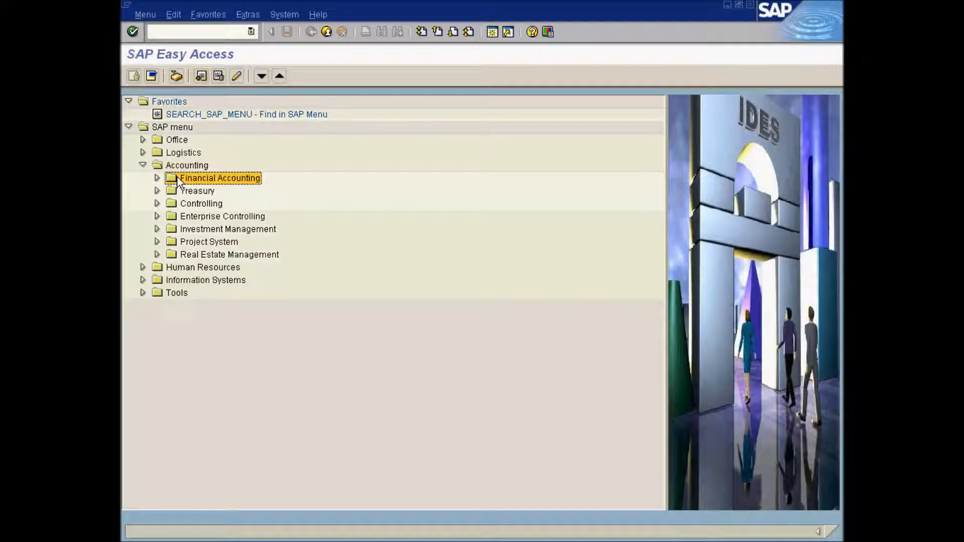
double_click(170, 180)
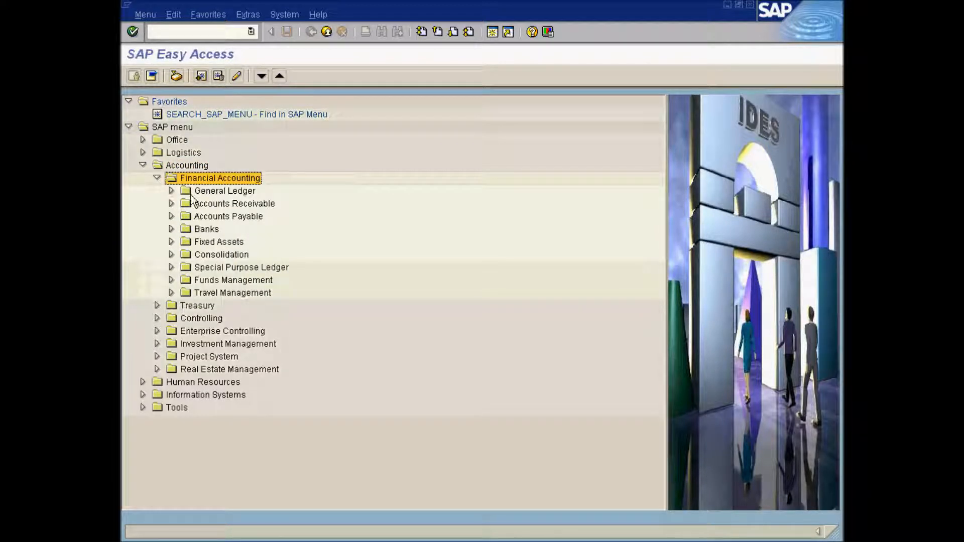
click(191, 197)
click(171, 193)
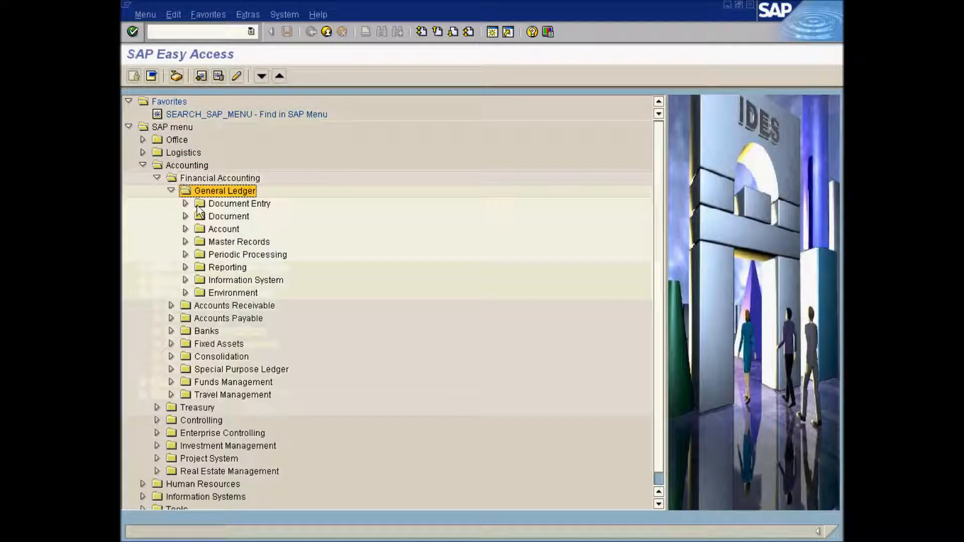
double_click(199, 204)
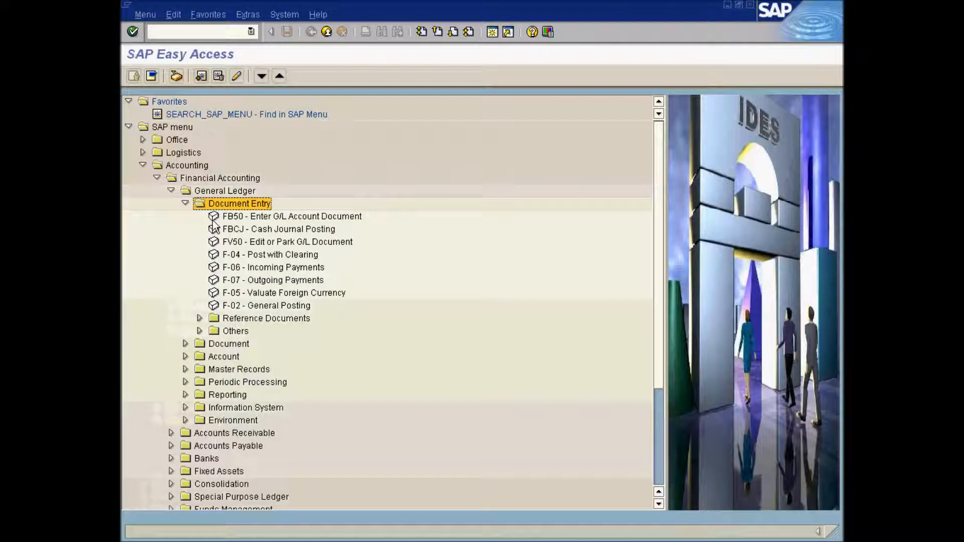
click(276, 217)
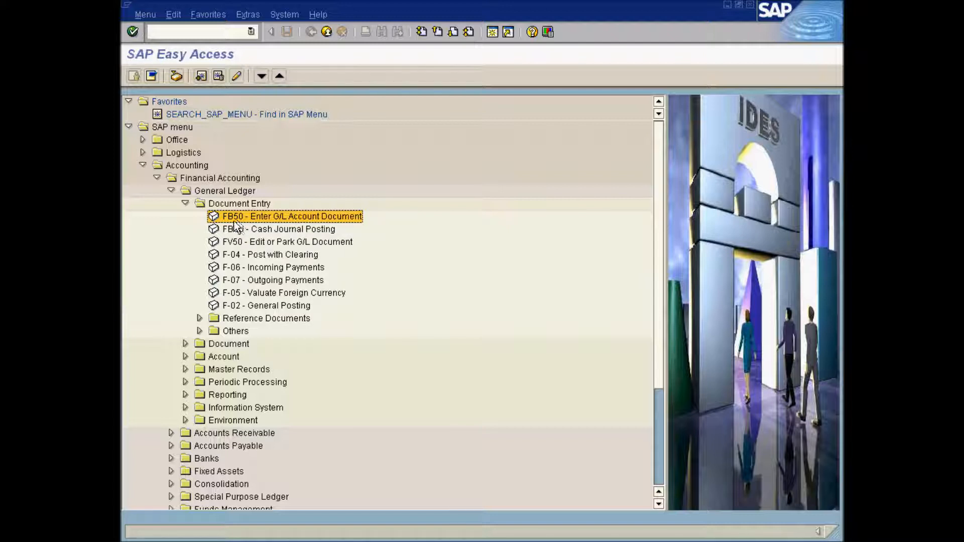
double_click(217, 217)
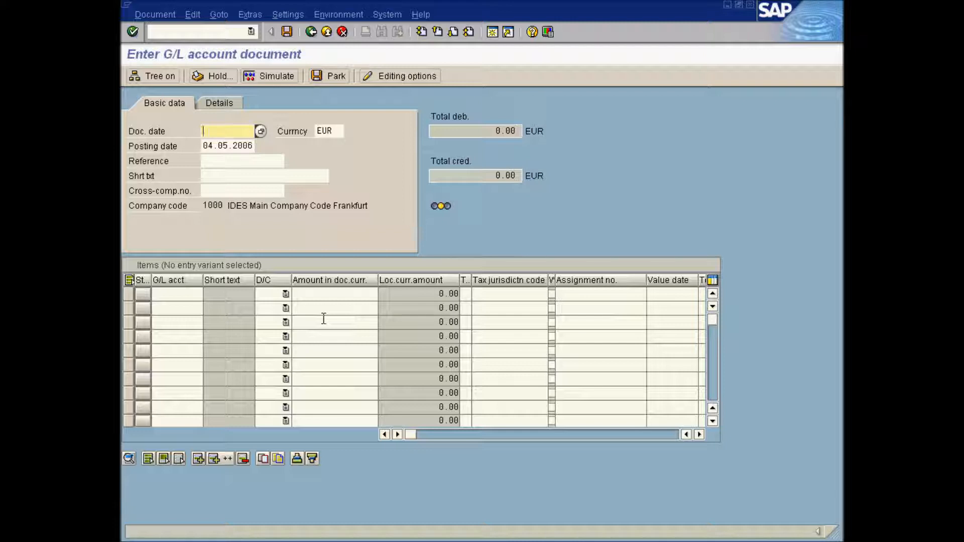
Set the document date to 04.05.2006 using the calendar selection
key(F4)
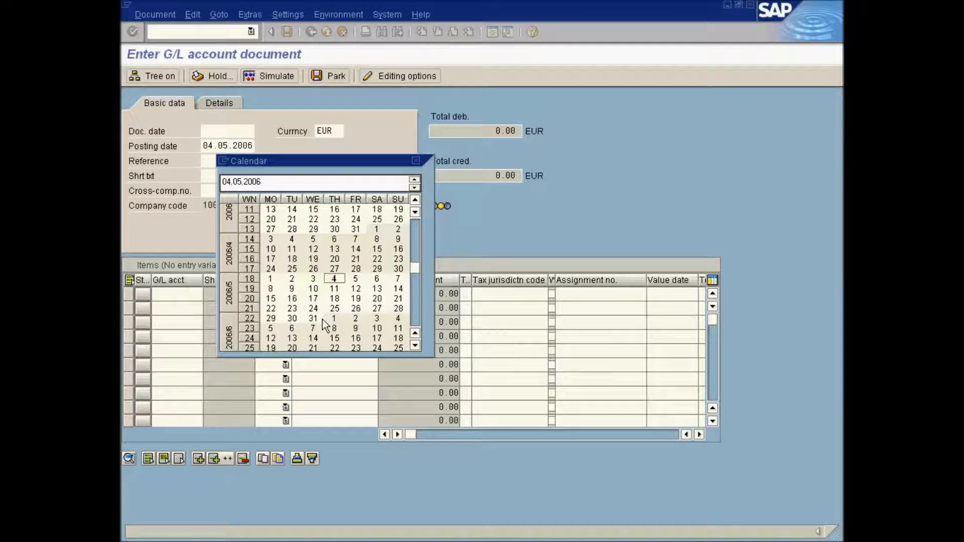
key(Return)
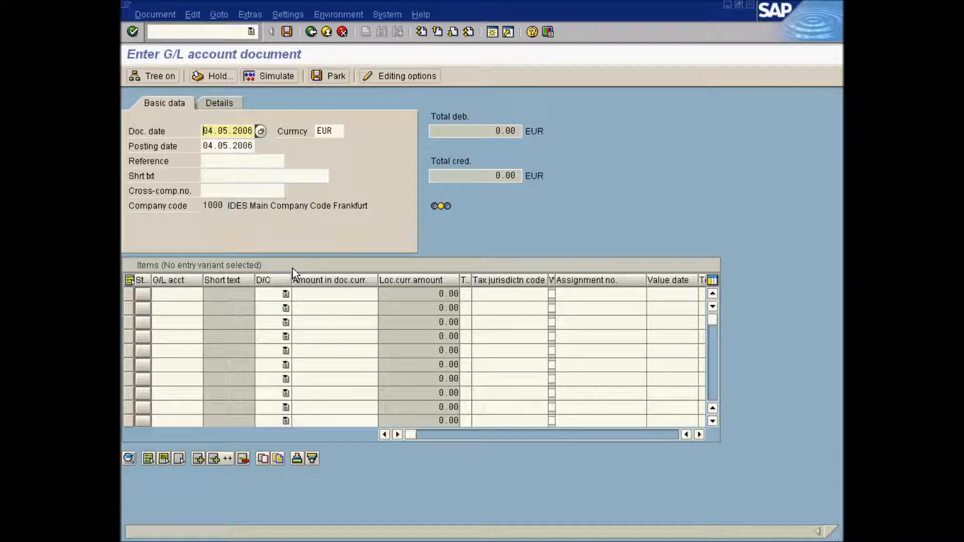
click(240, 146)
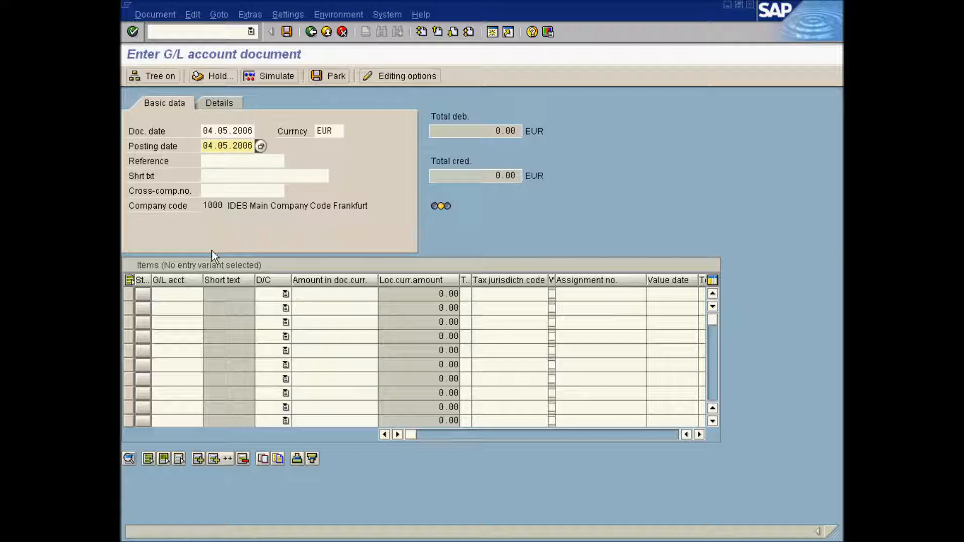
Enter the first line item with G/L account 46000, Debit, and an amount of 100
click(184, 293)
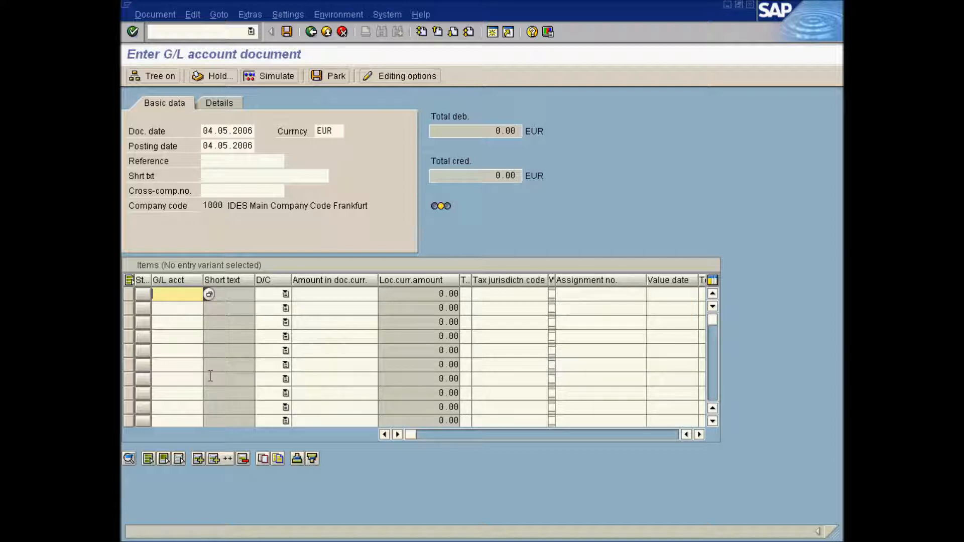
text(46)
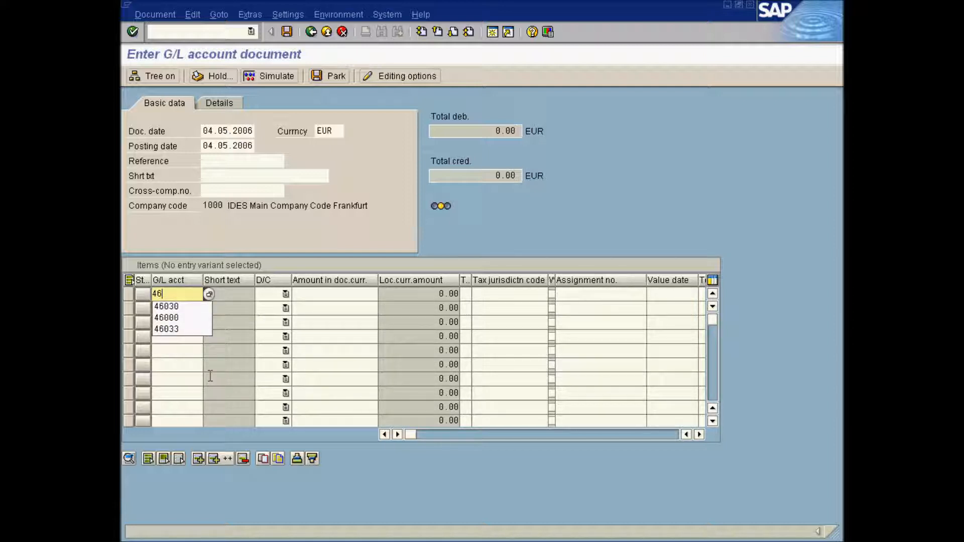
text(000)
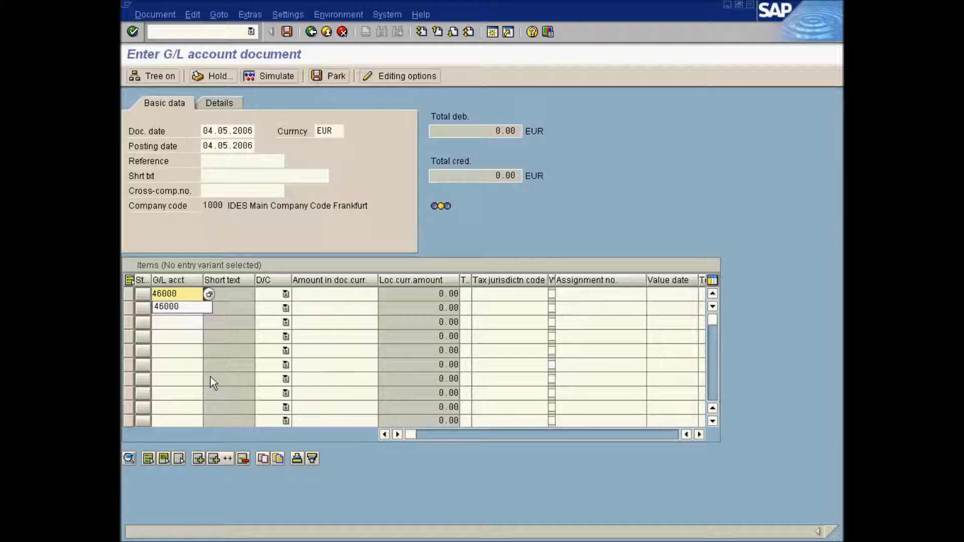
key(Tab)
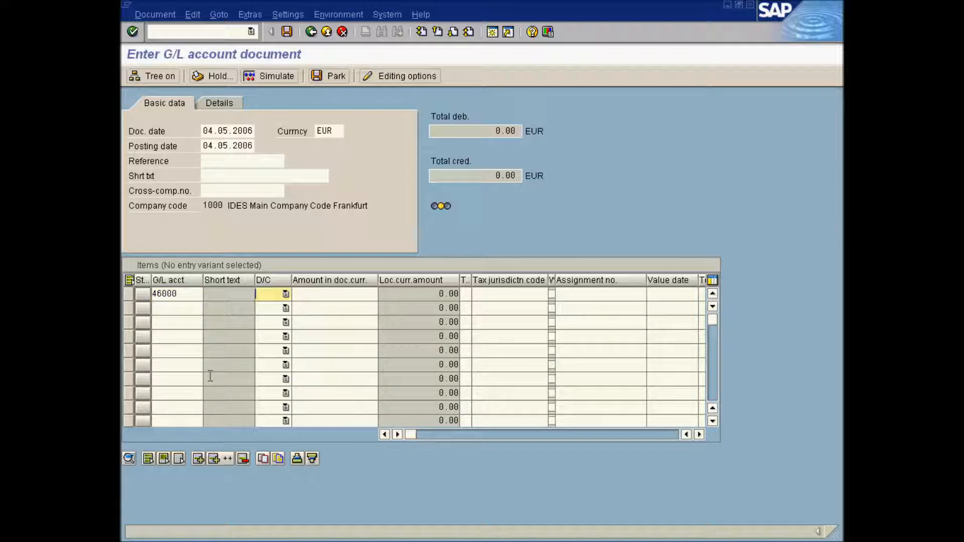
text(Debit)
key(Tab)
text(1)
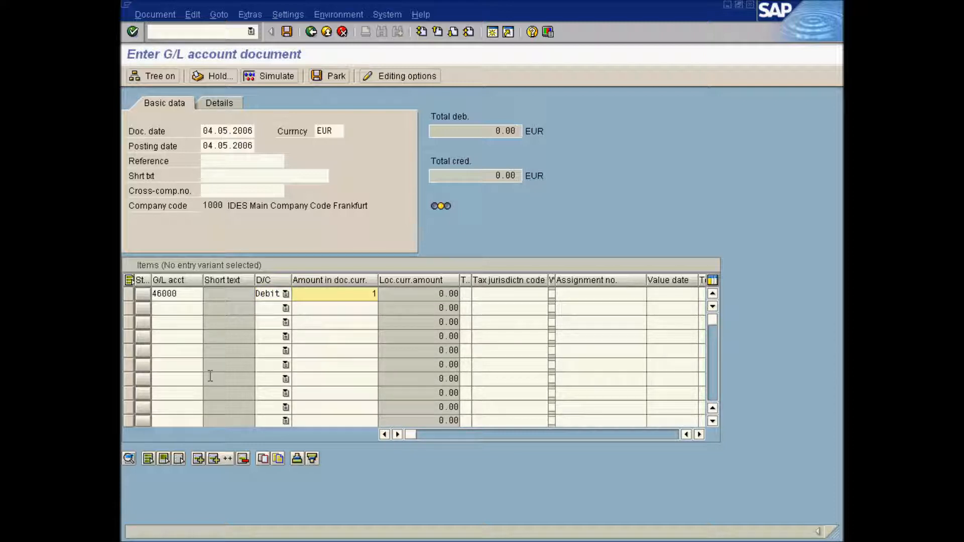
text(00)
Enter and validate a second line item with G/L account 46030, Credit, amount 100, and widen the Short text column
click(165, 306)
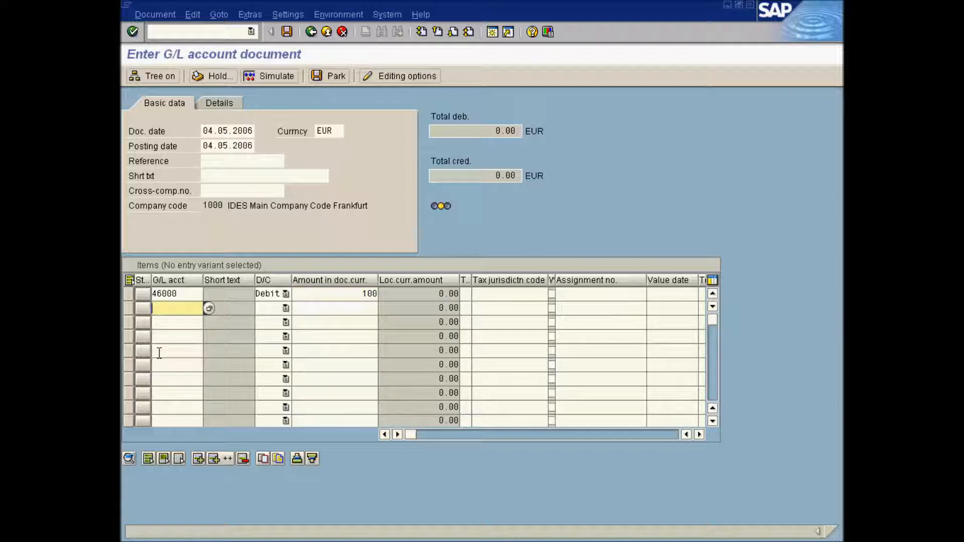
text(46)
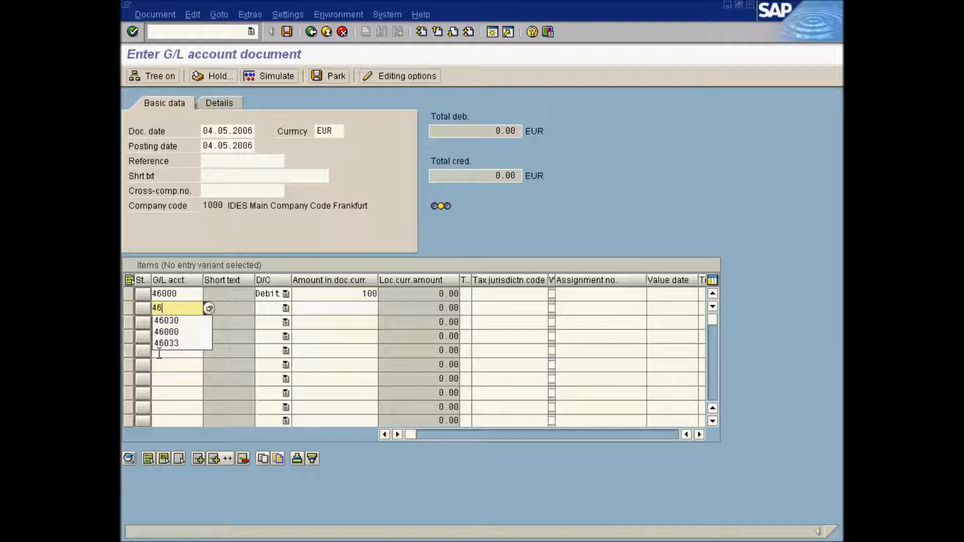
text(030)
key(Tab)
key(c)
key(Tab)
text(100)
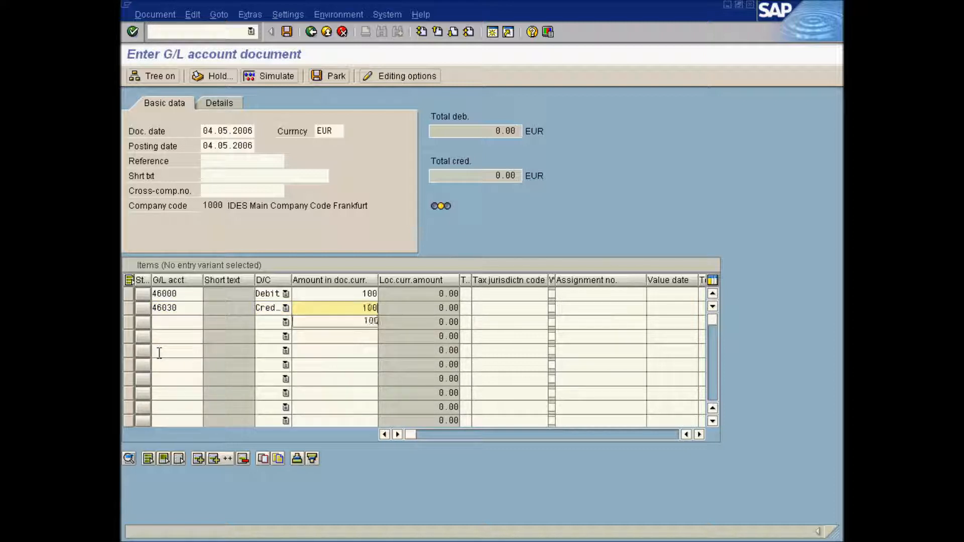
key(Return)
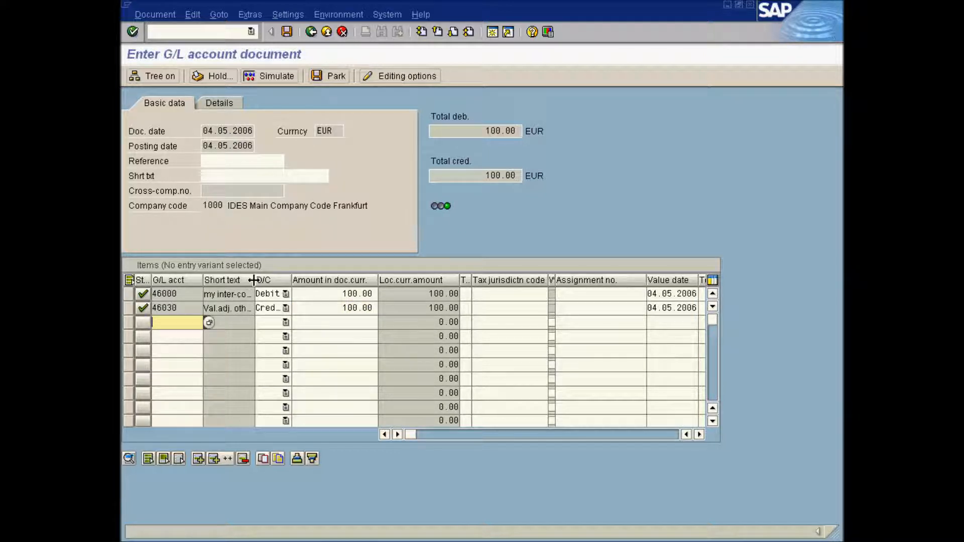
drag(255, 281, 295, 281)
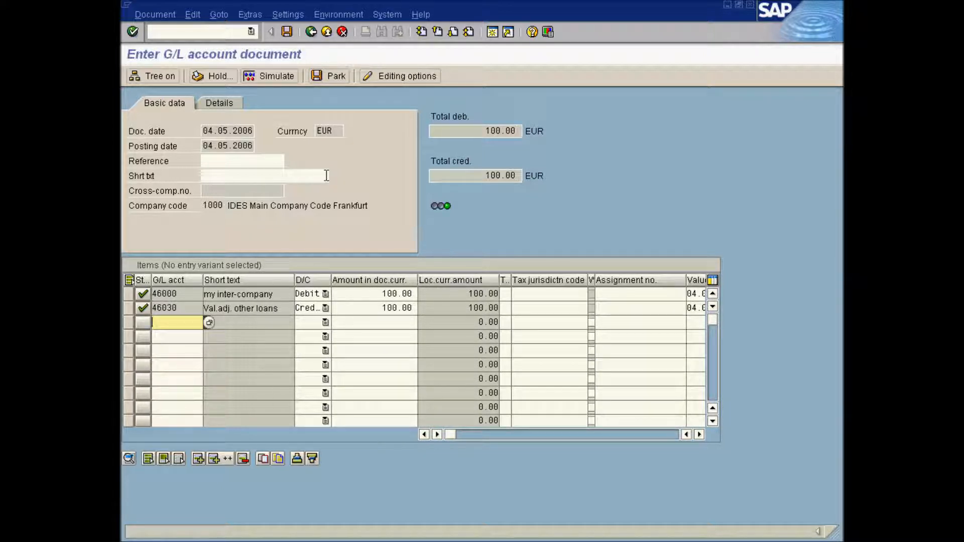
Review the currency and company code in the document's basic data
drag(331, 133, 309, 131)
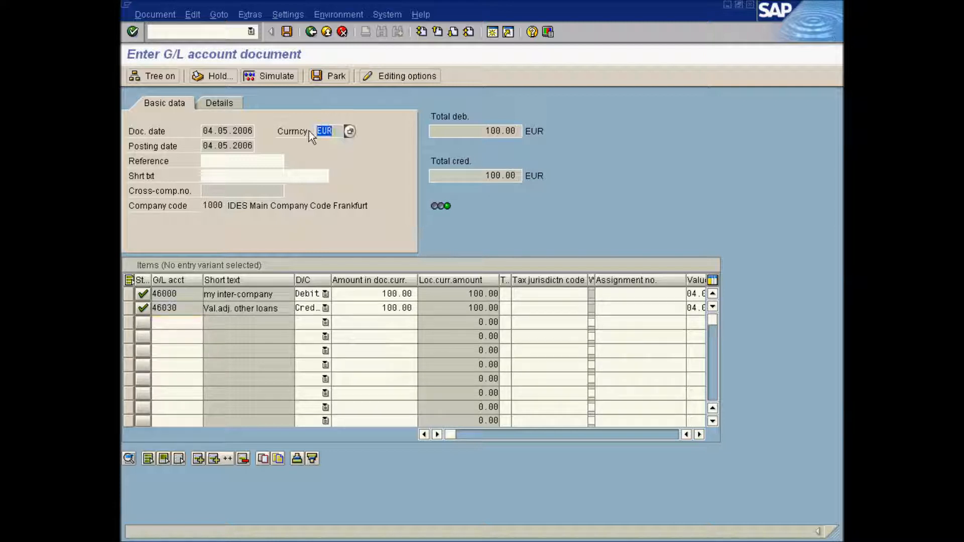
click(301, 134)
drag(335, 132, 311, 135)
click(259, 203)
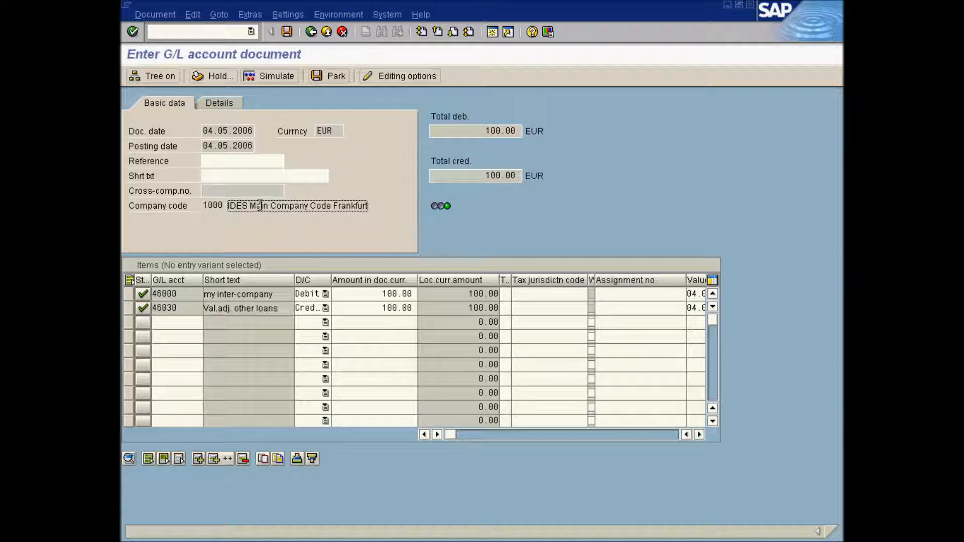
click(204, 205)
drag(204, 205, 230, 208)
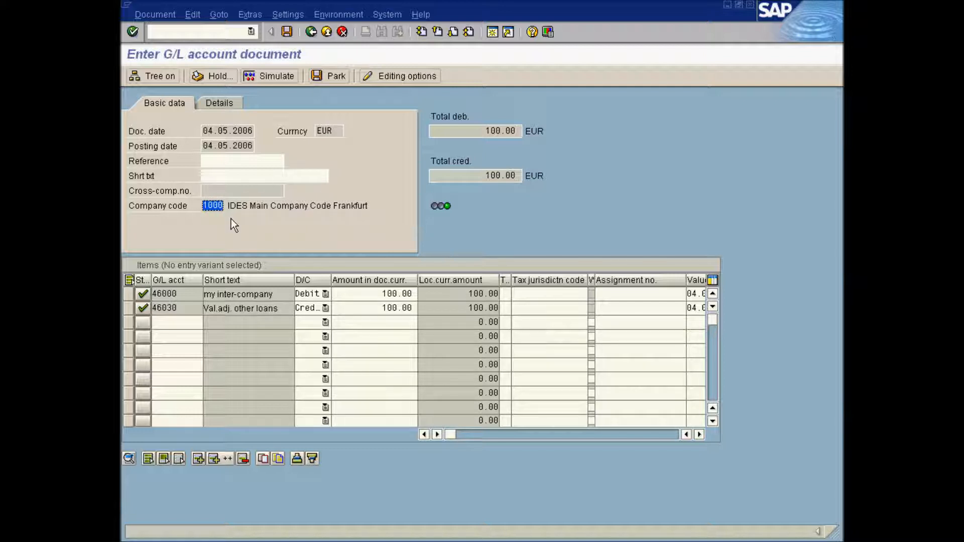
click(185, 208)
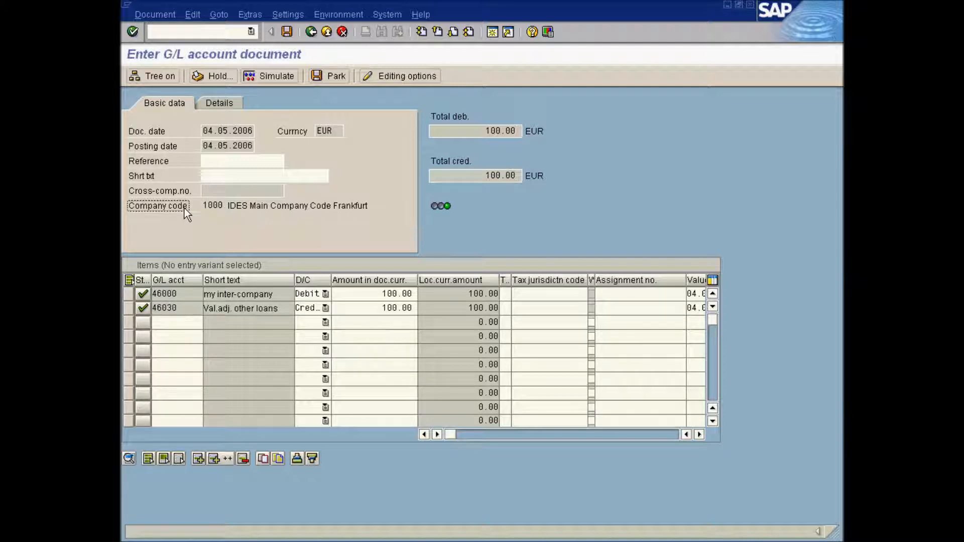
click(206, 206)
Review the account, short text, debit/credit indicator and amount of both line items
click(179, 296)
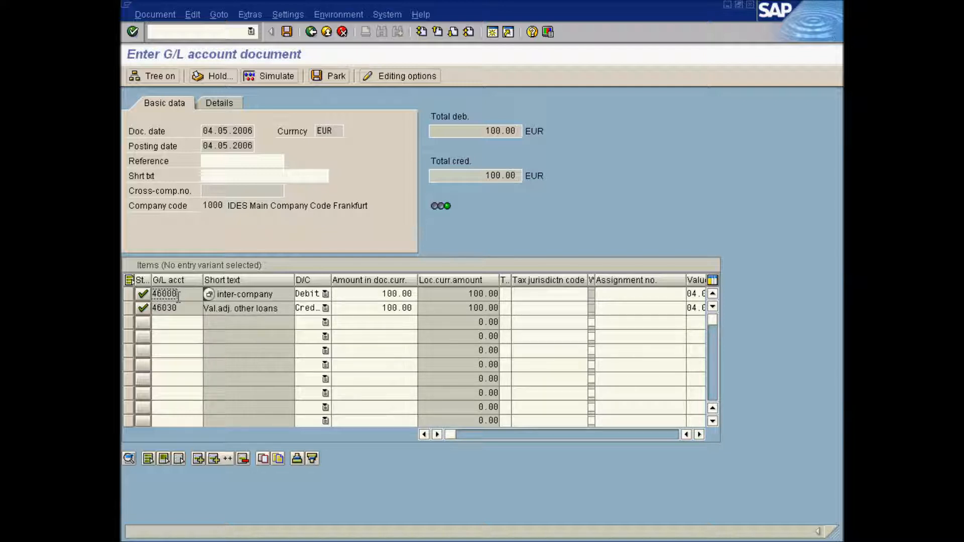
click(311, 300)
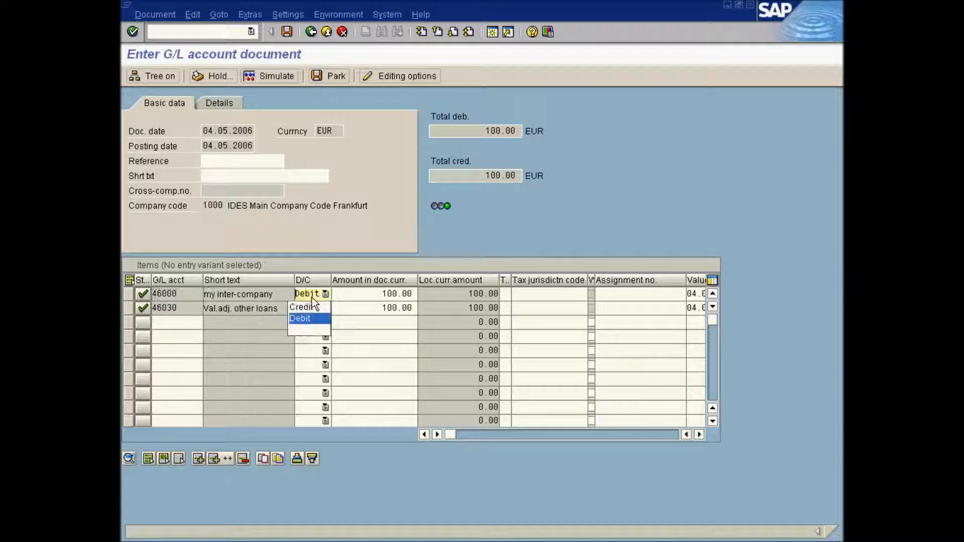
click(203, 297)
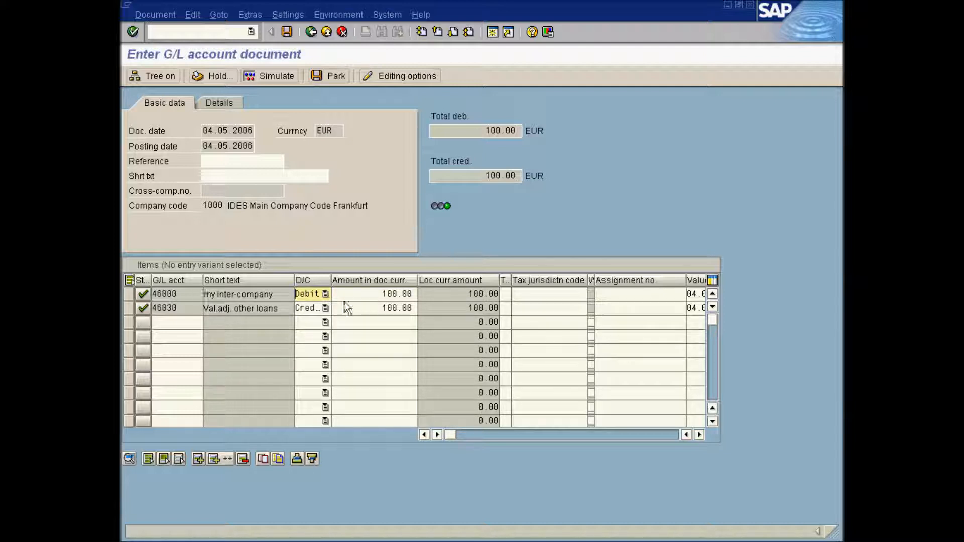
click(375, 293)
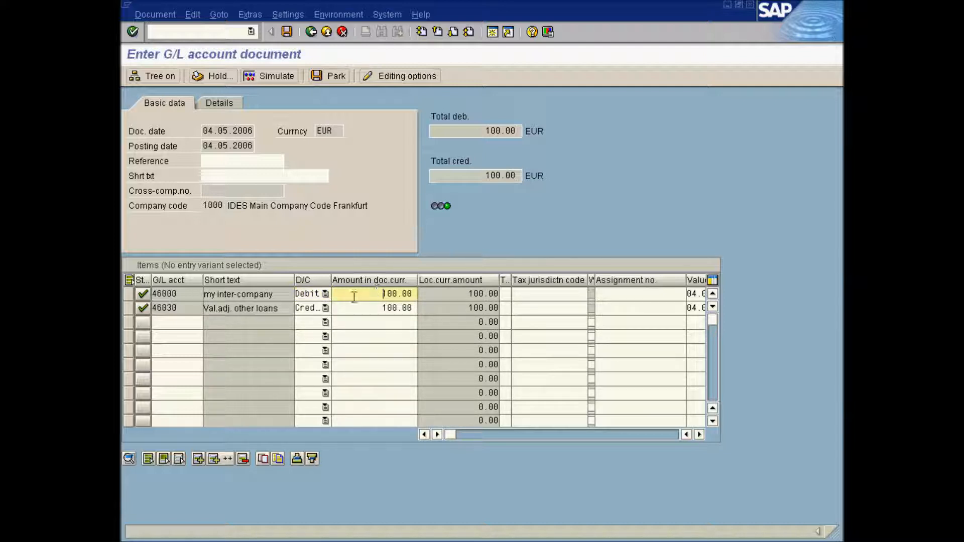
click(270, 310)
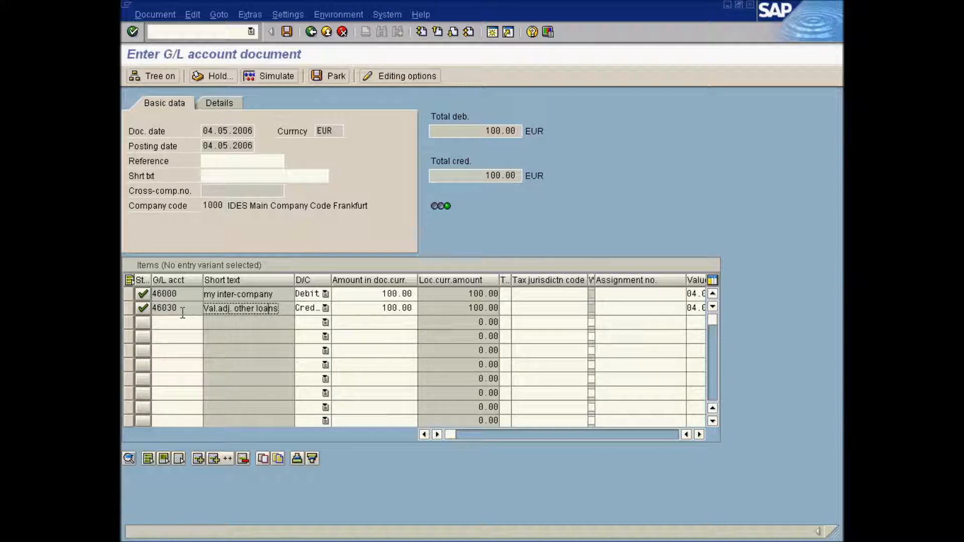
click(387, 307)
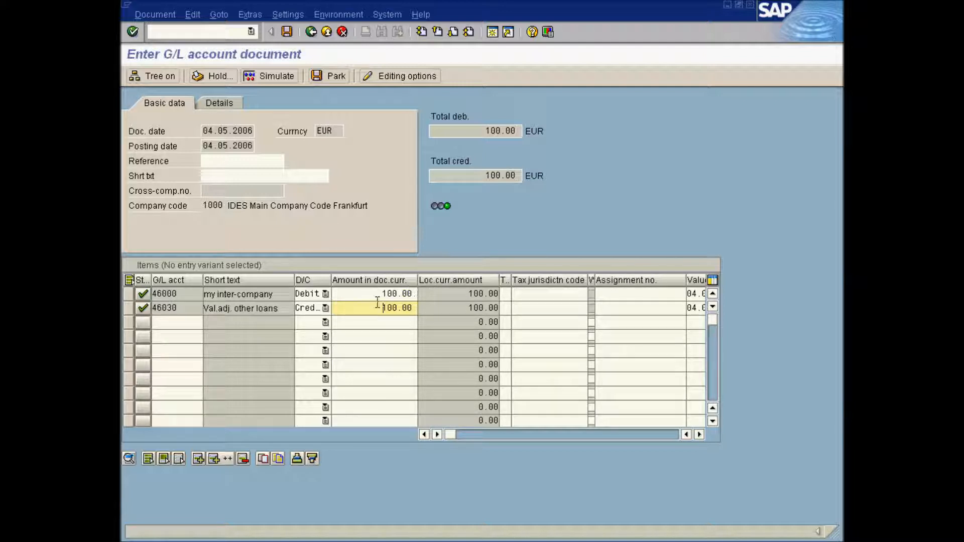
click(282, 310)
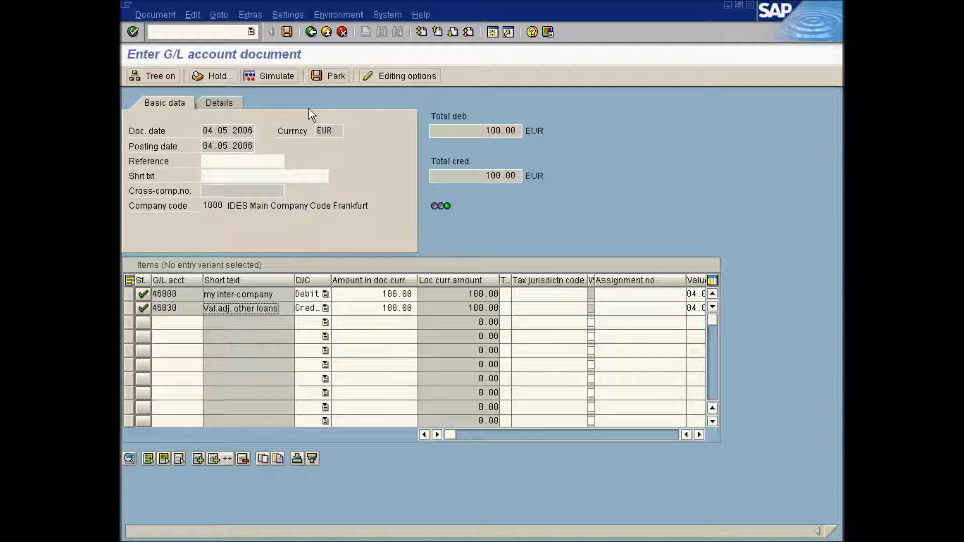
Post the G/L document, then view the posting message's details and close them
click(287, 32)
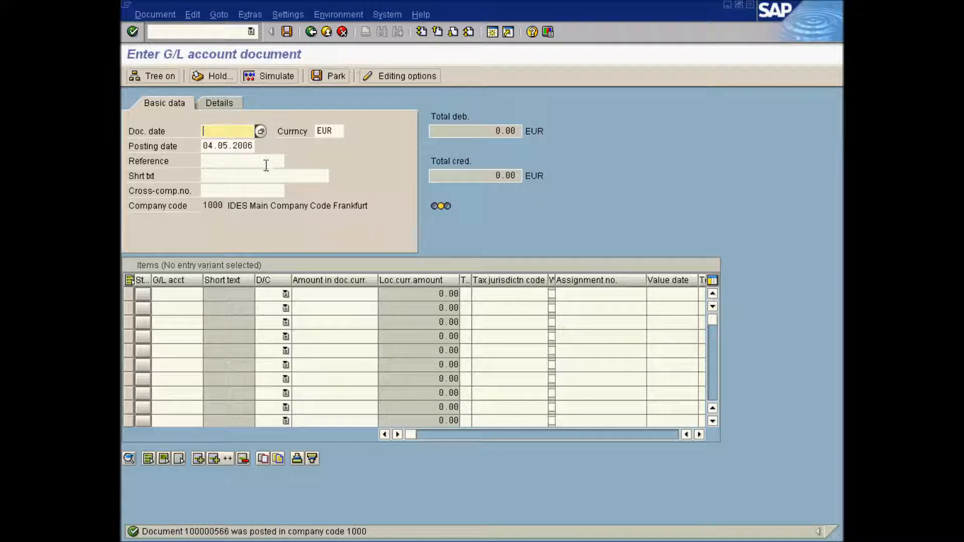
double_click(212, 534)
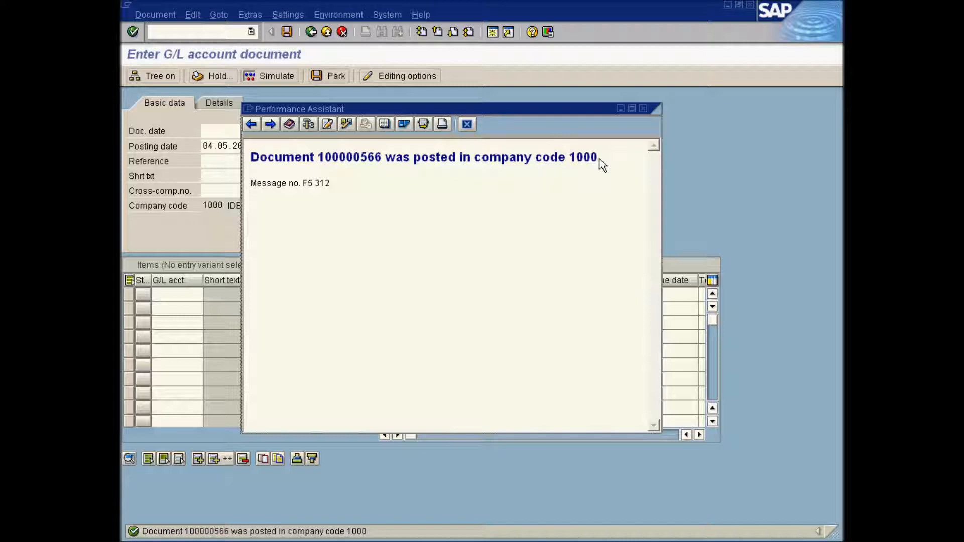
click(643, 108)
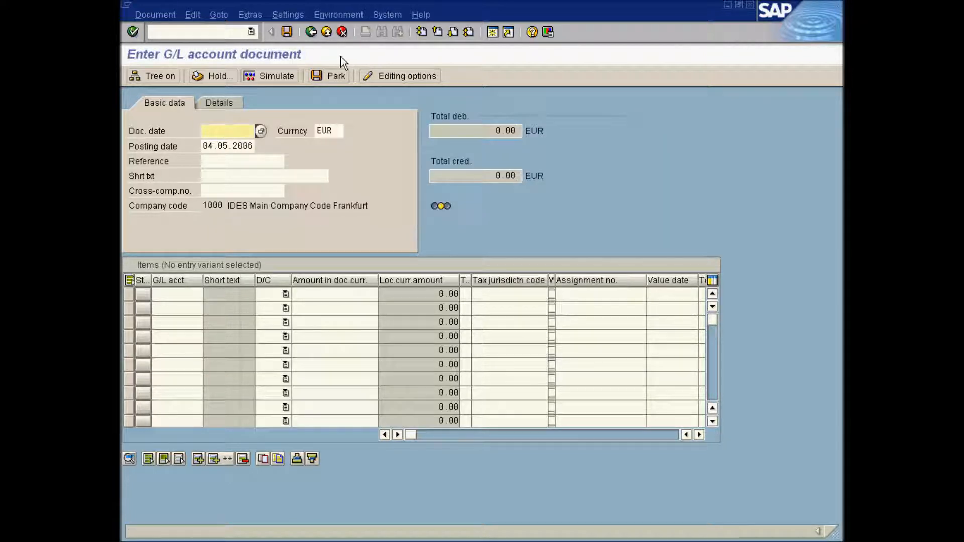
Exit the G/L document entry to the SAP Easy Access menu and collapse the Document Entry folder
click(326, 32)
click(316, 267)
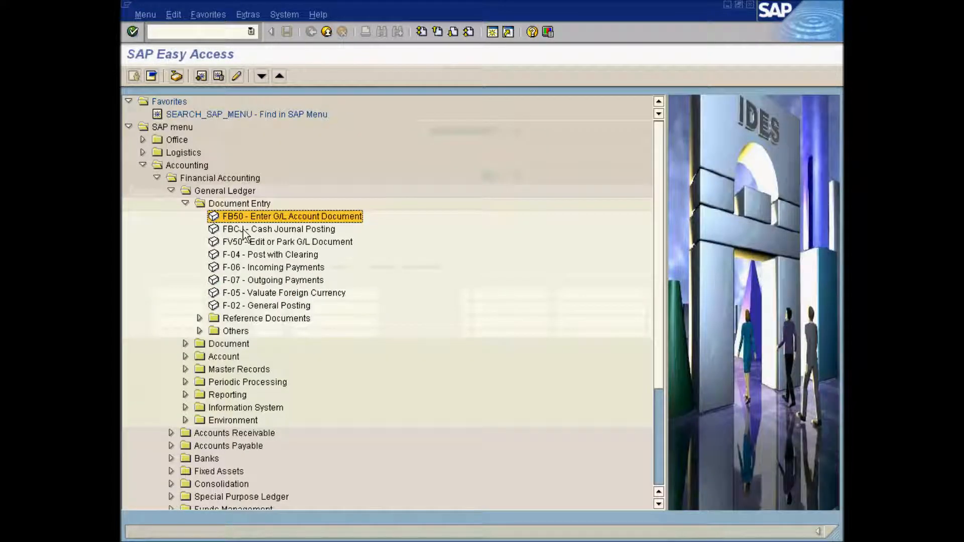
click(185, 203)
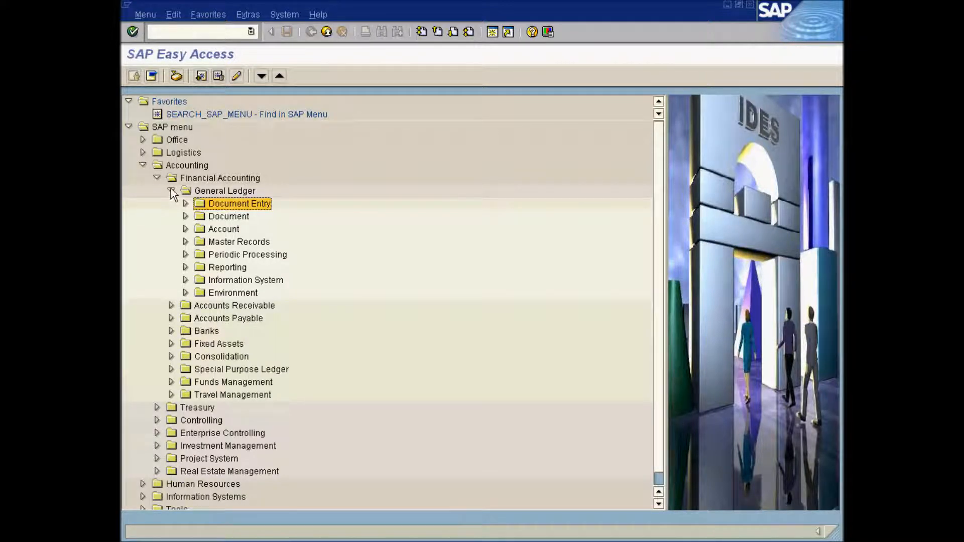
Collapse the General Ledger, Financial Accounting and Accounting folders in the SAP menu
click(170, 190)
click(156, 178)
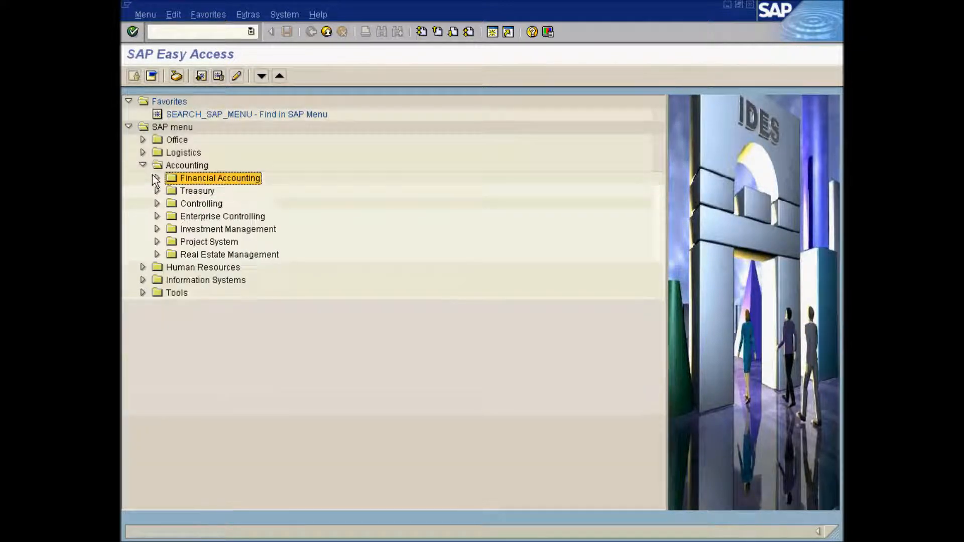
click(142, 165)
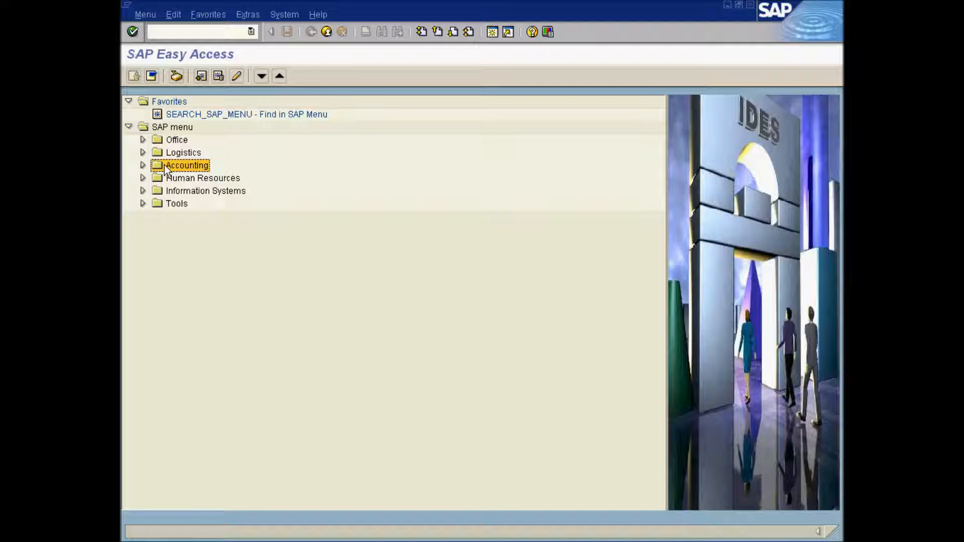
Open the FB03 document display transaction from the General Ledger's Document folder under Accounting, Financial Accounting
click(143, 165)
click(184, 180)
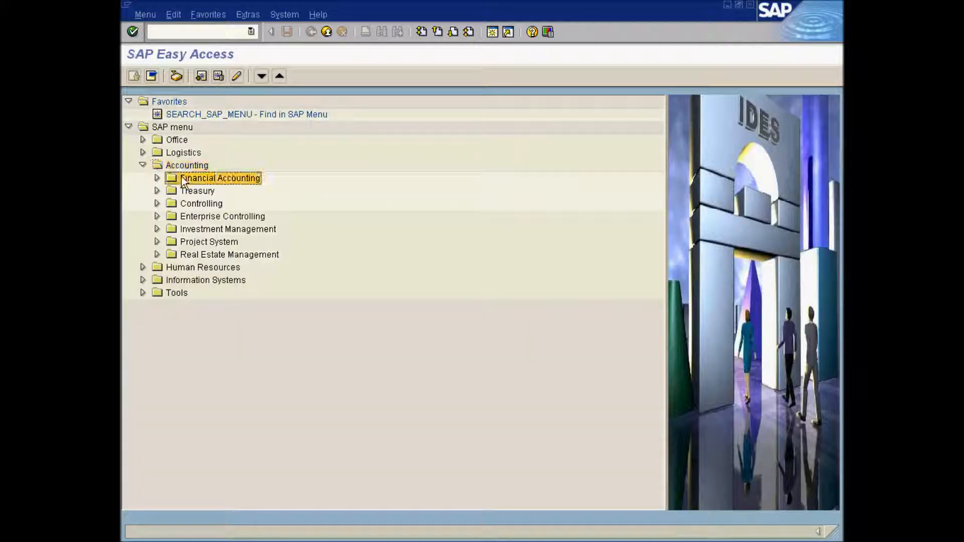
click(156, 178)
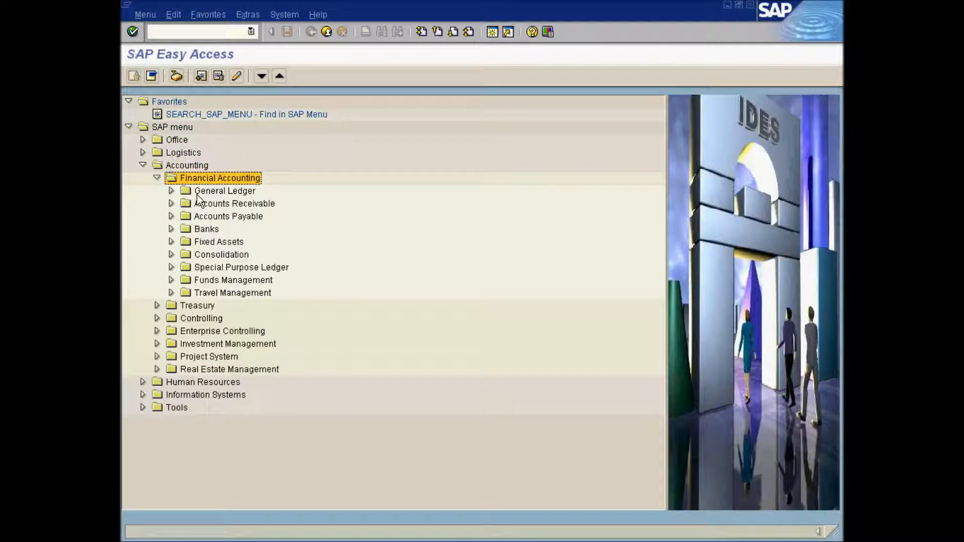
click(201, 192)
click(171, 191)
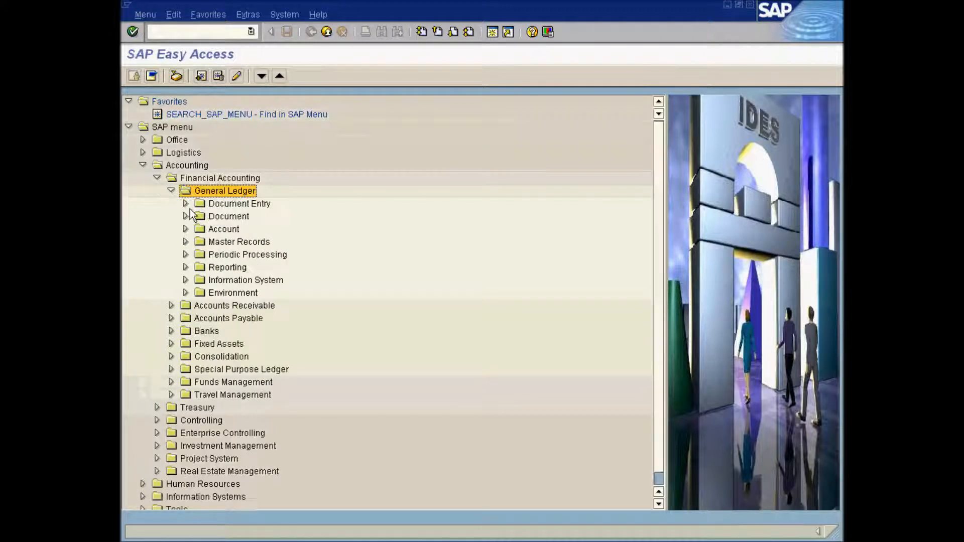
click(199, 215)
click(185, 216)
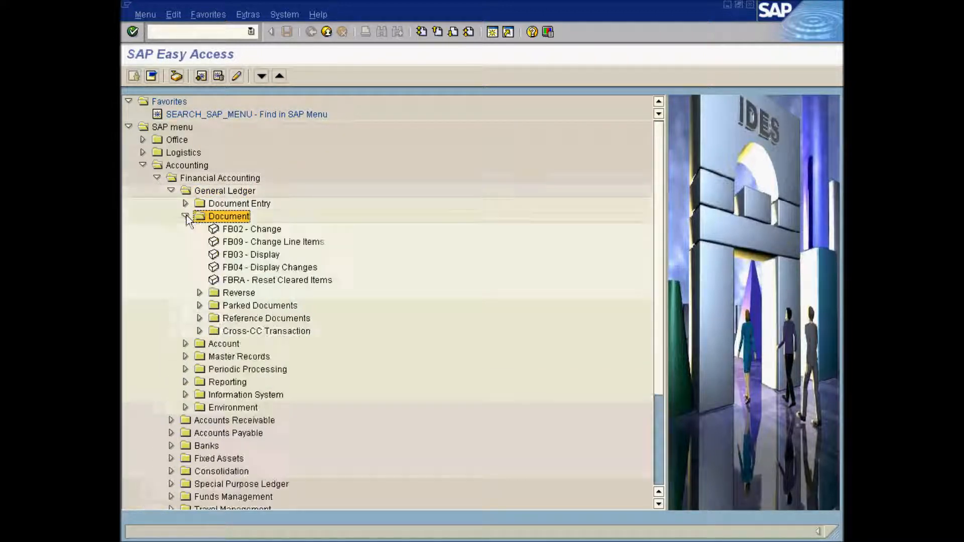
click(274, 256)
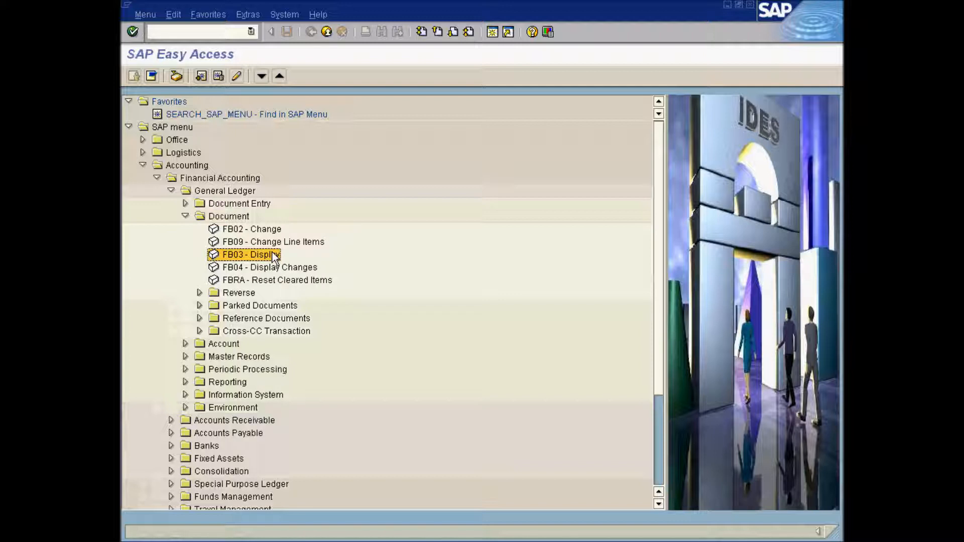
double_click(216, 254)
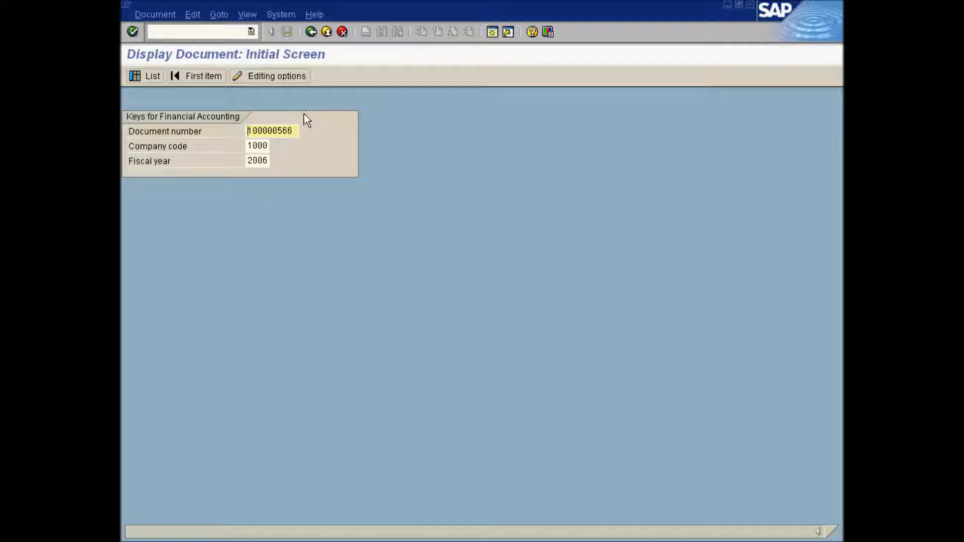
Display the posted document using the proposed document number, company code 1000 and fiscal year 2006
drag(286, 130, 245, 130)
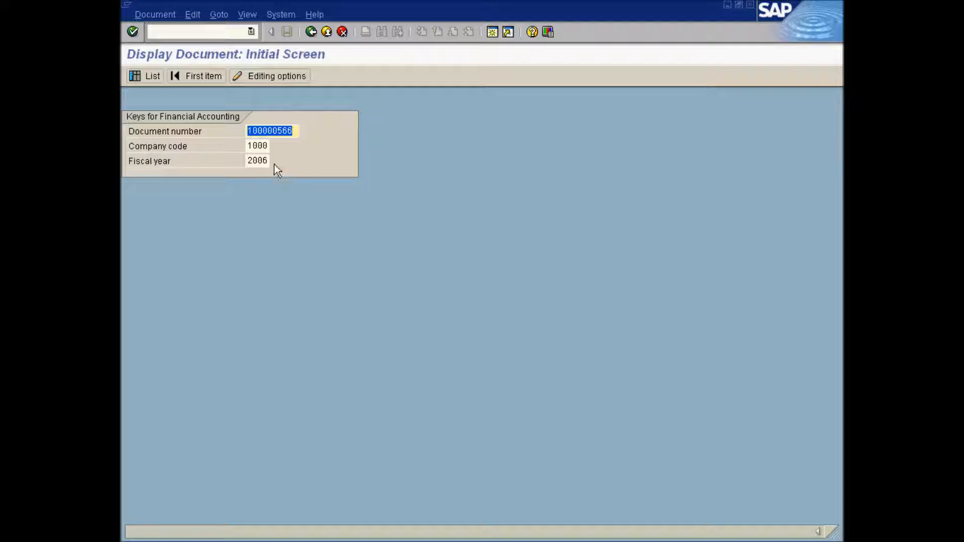
drag(268, 161, 244, 161)
click(284, 132)
click(132, 33)
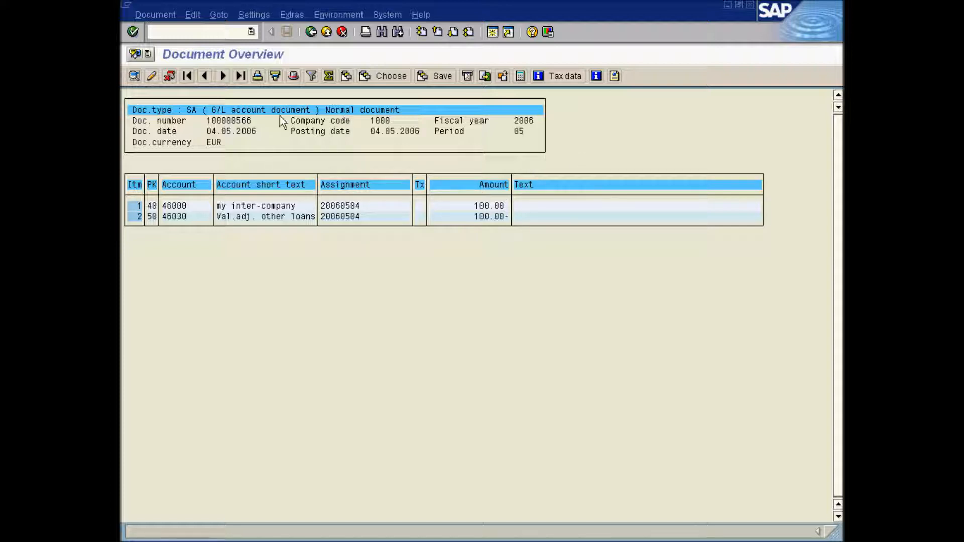
Review the document type, document number, company code, fiscal year, posting date, period and currency in the document overview header
click(229, 115)
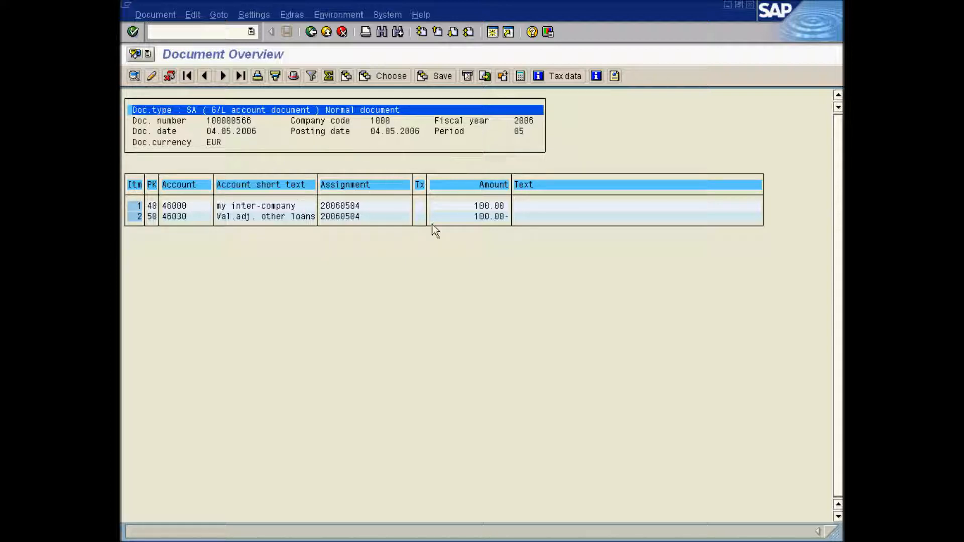
click(483, 204)
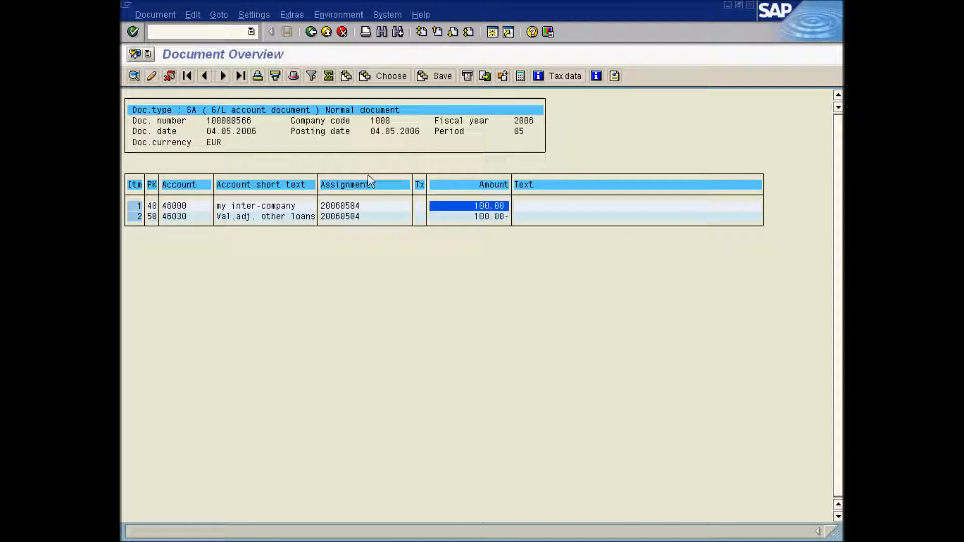
click(262, 113)
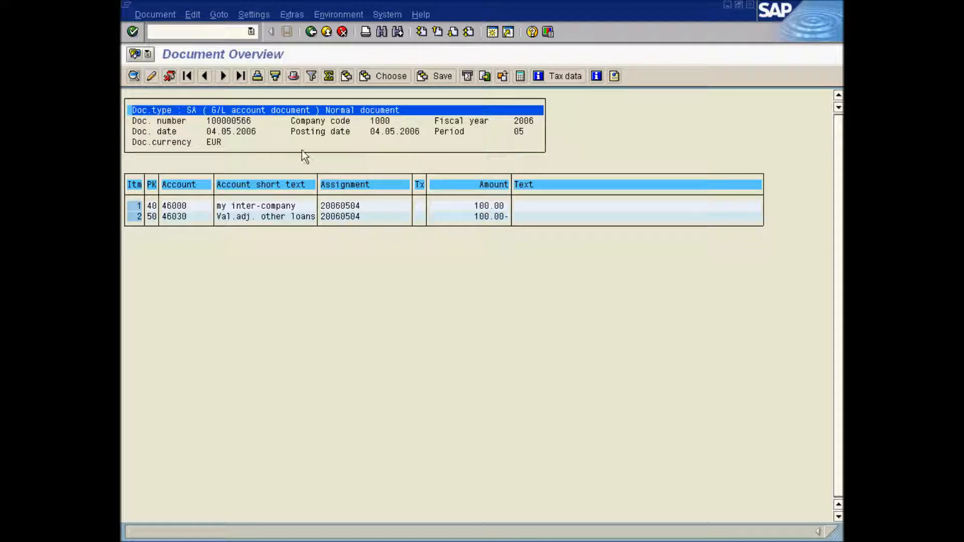
click(195, 124)
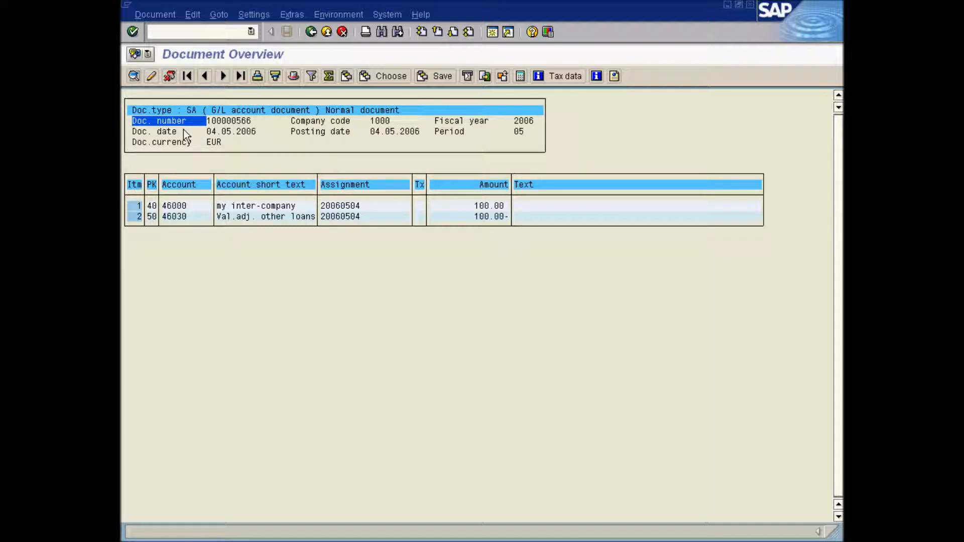
click(294, 125)
click(437, 123)
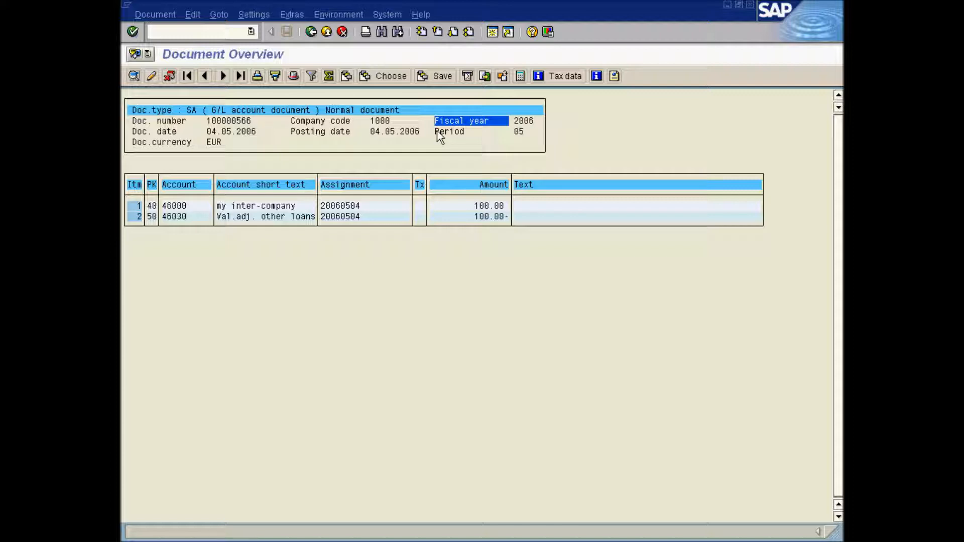
click(249, 123)
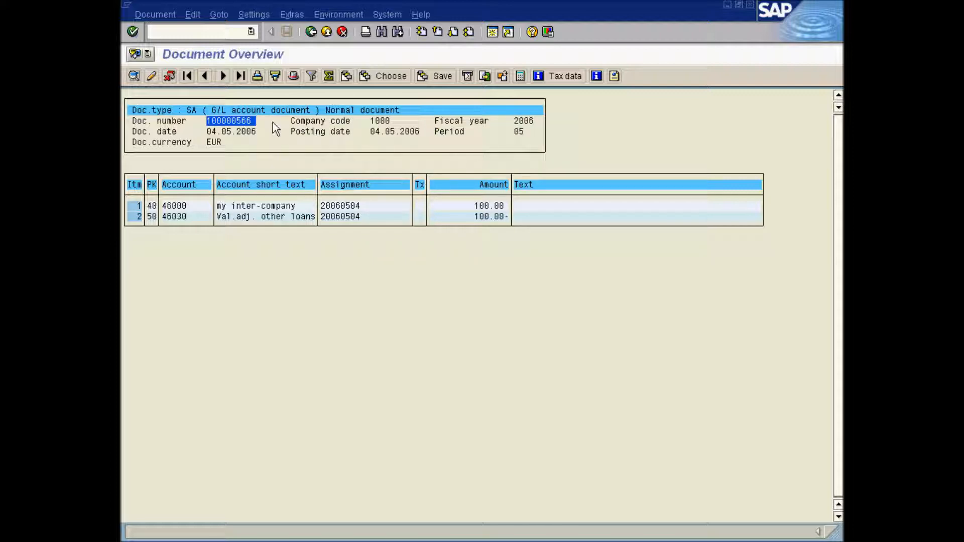
click(447, 124)
click(378, 122)
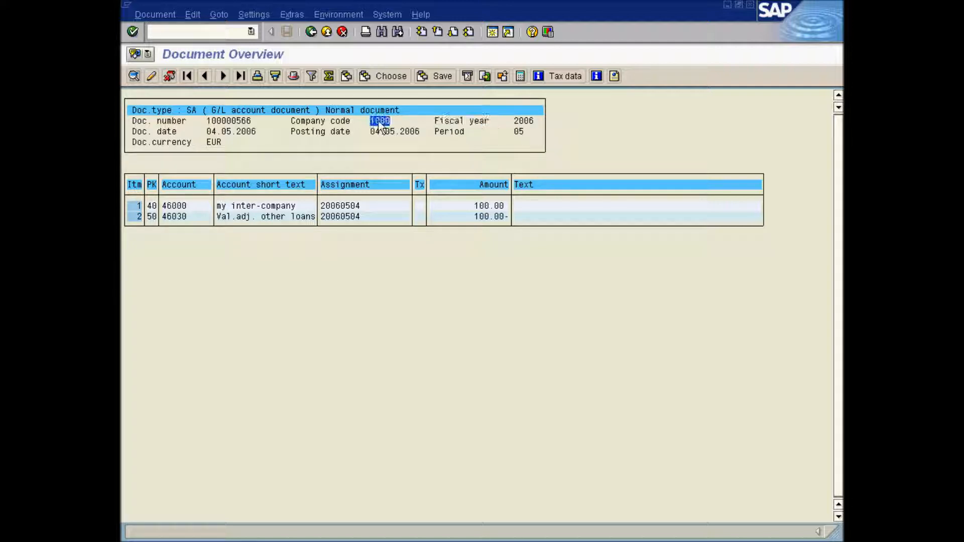
click(335, 123)
click(247, 123)
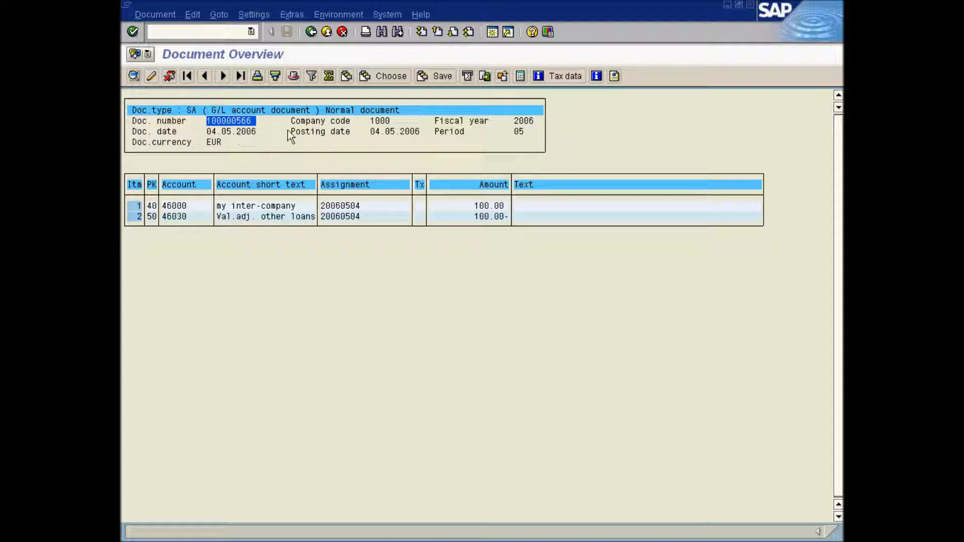
click(307, 131)
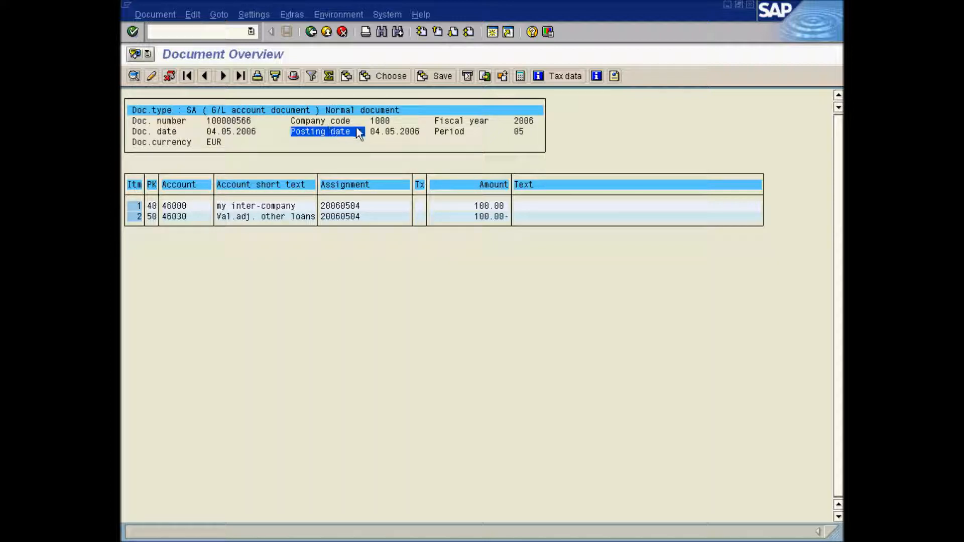
click(444, 132)
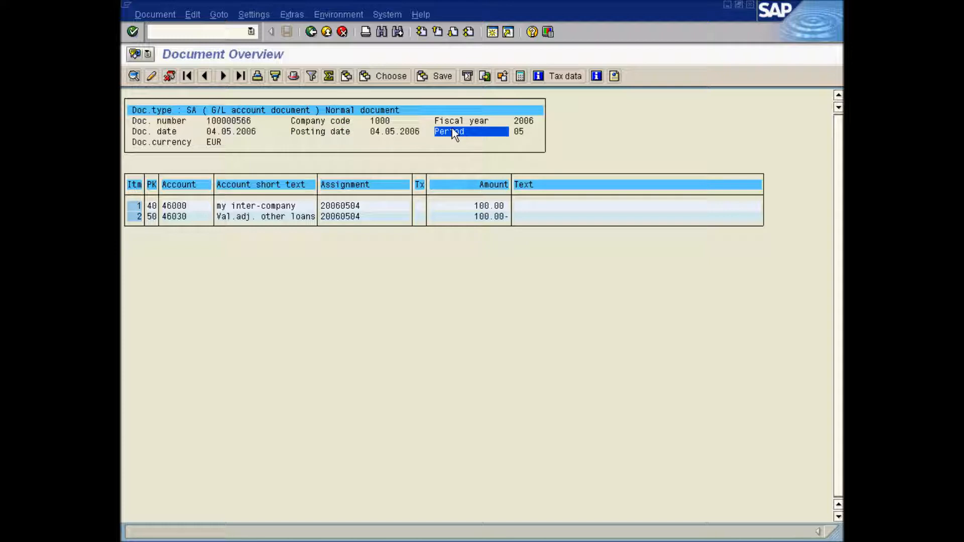
click(209, 146)
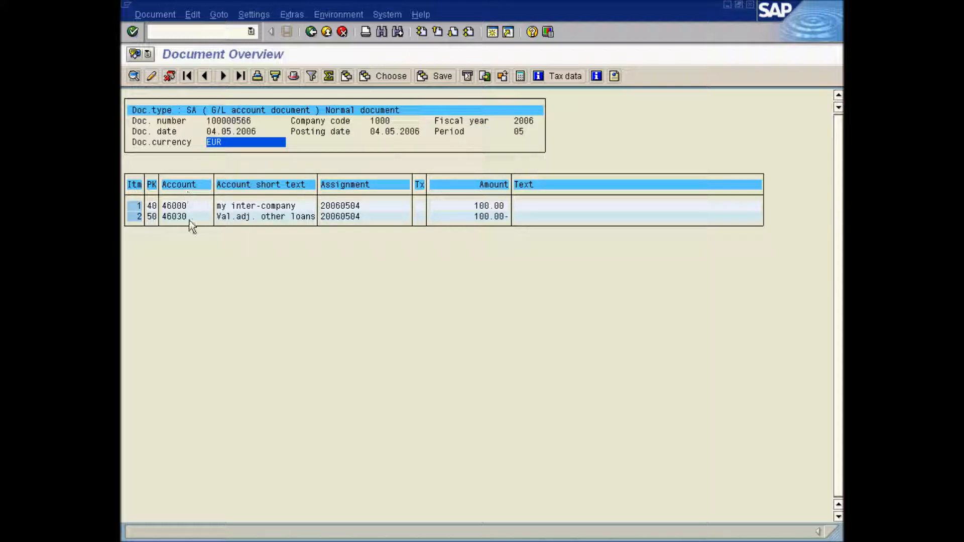
Review the account short texts, amounts and posting keys of both line items in the document overview
click(258, 207)
click(263, 216)
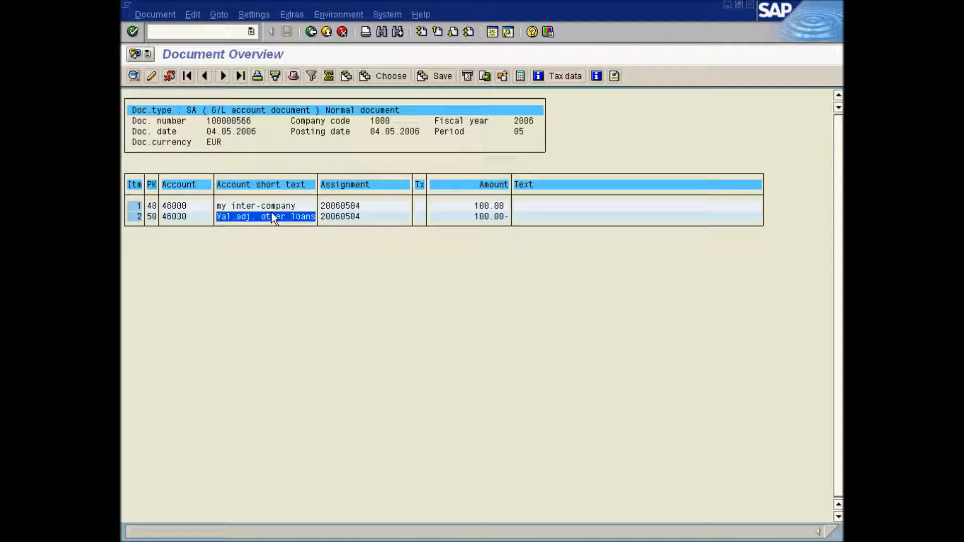
click(475, 206)
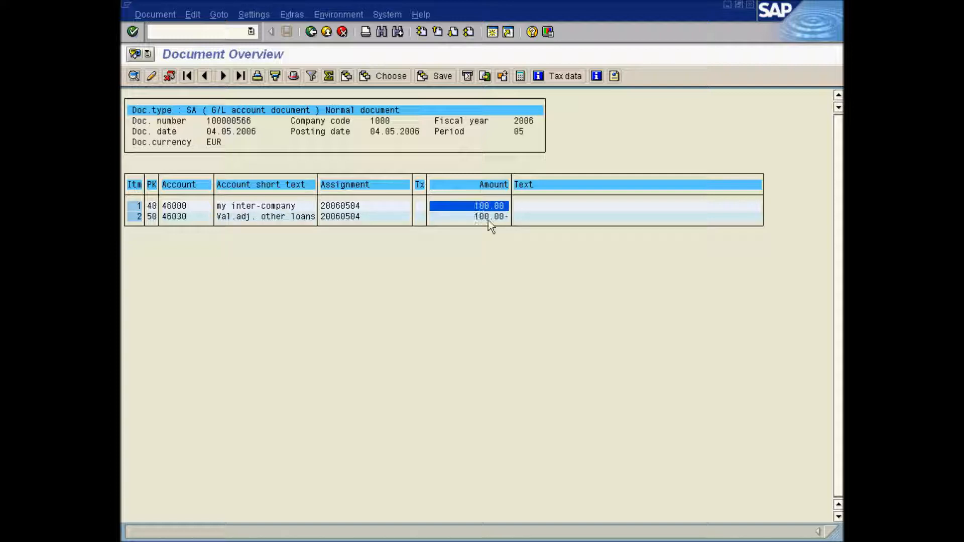
click(488, 219)
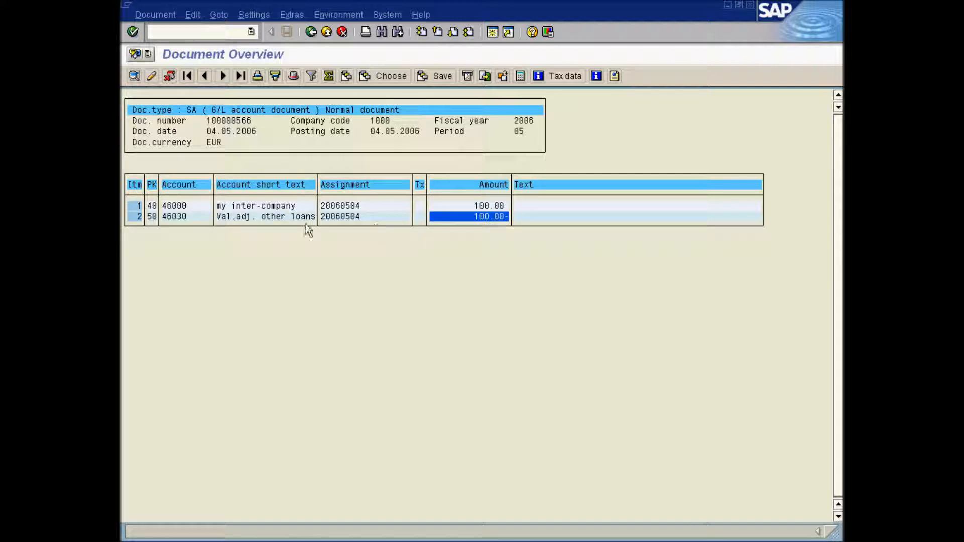
click(152, 207)
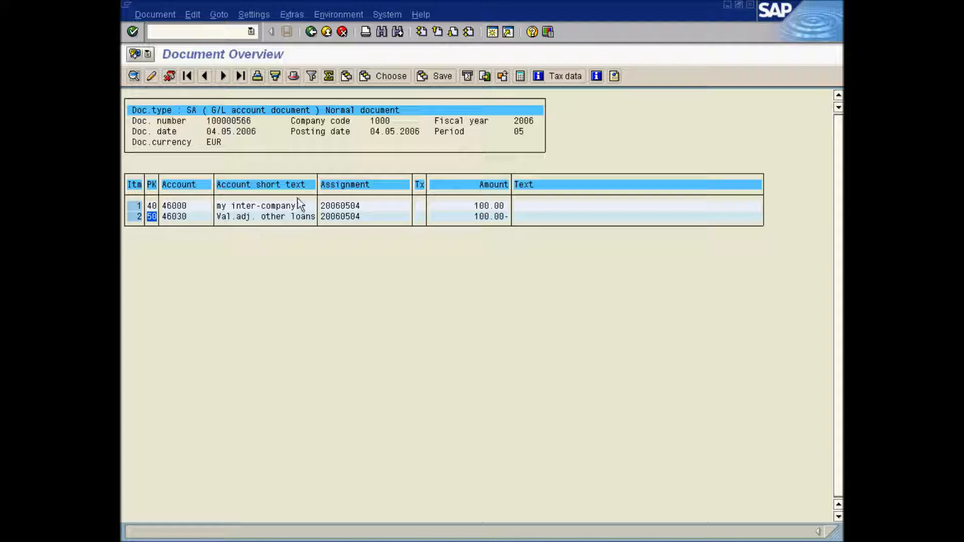
click(152, 205)
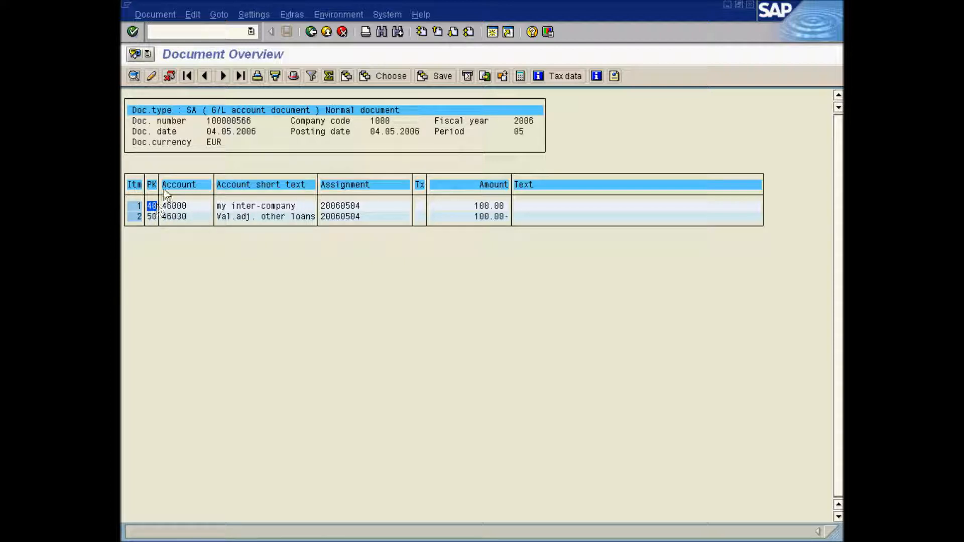